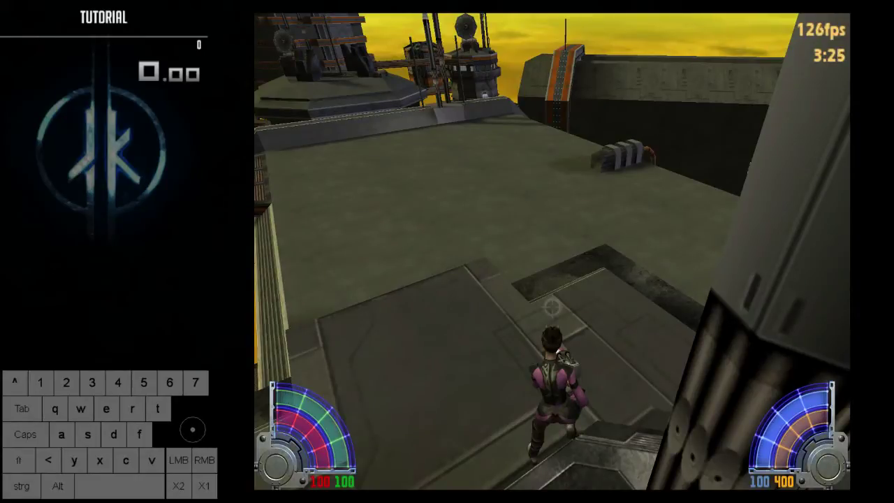
Fire the blaster in the tutorial level, then quick-save with F9
click(552, 307)
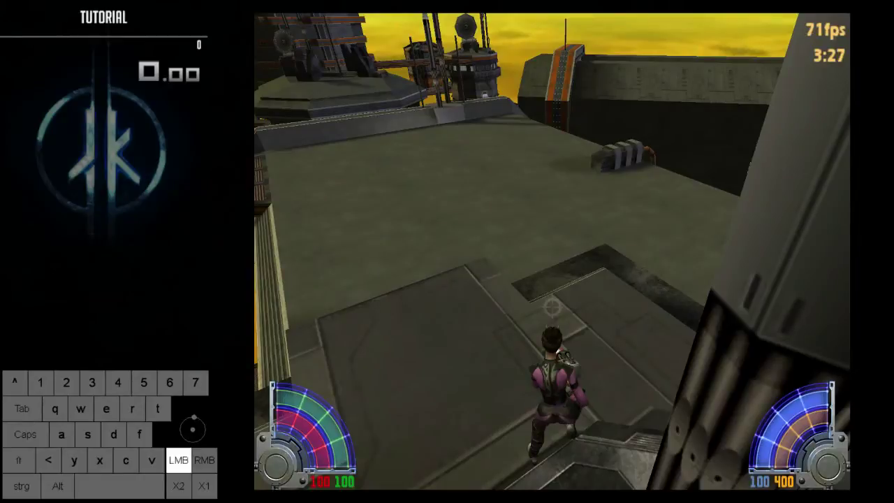
key(alt)
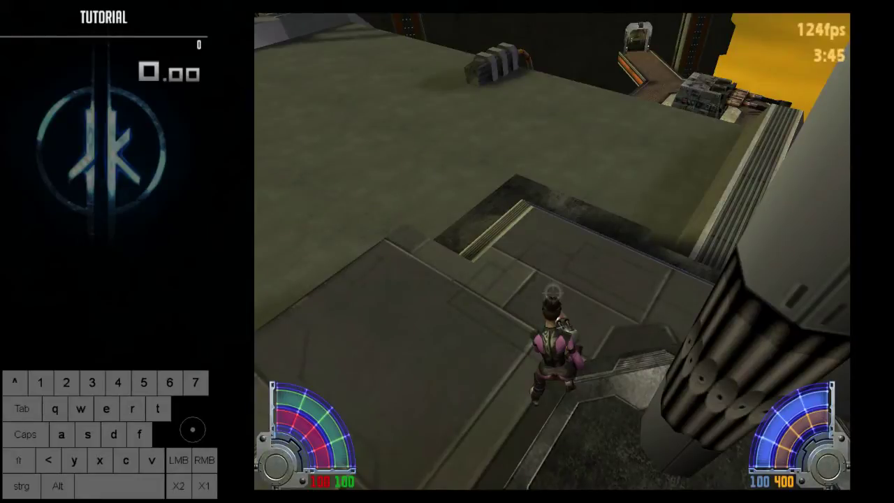
click(552, 291)
key(F9)
Abandon the tutorial game and open Setup showing the video settings
key(Escape)
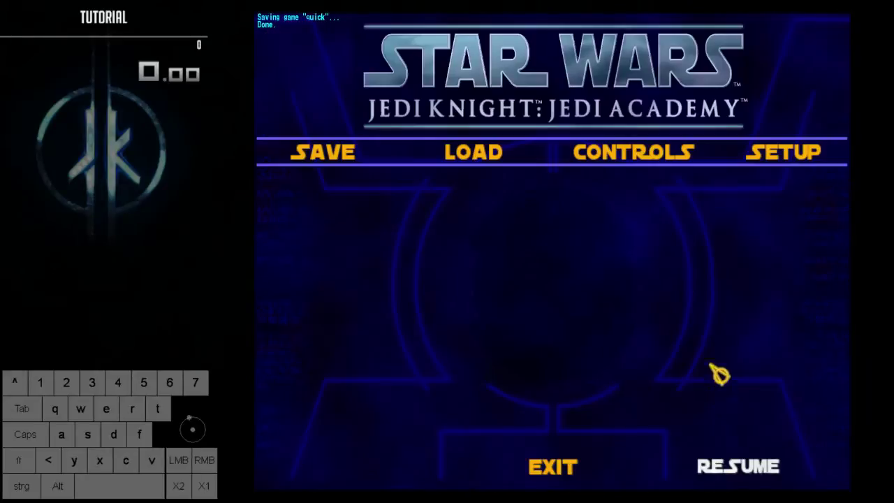
click(346, 146)
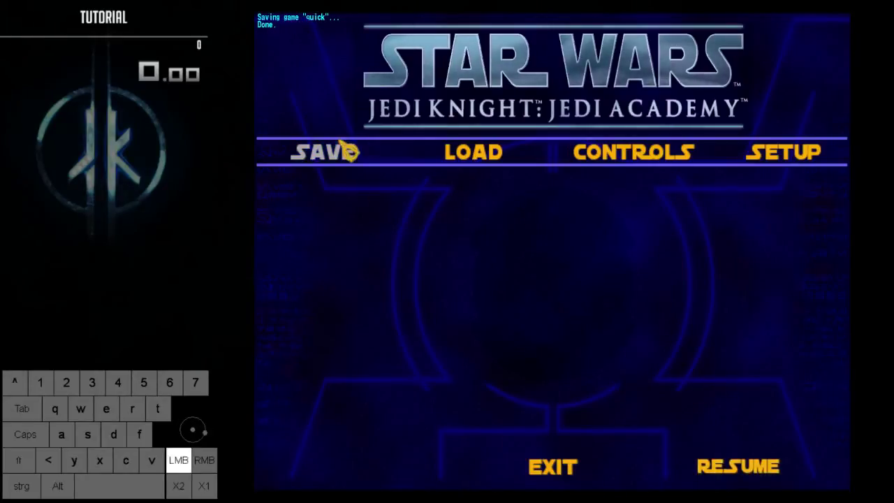
click(563, 469)
click(577, 237)
click(732, 407)
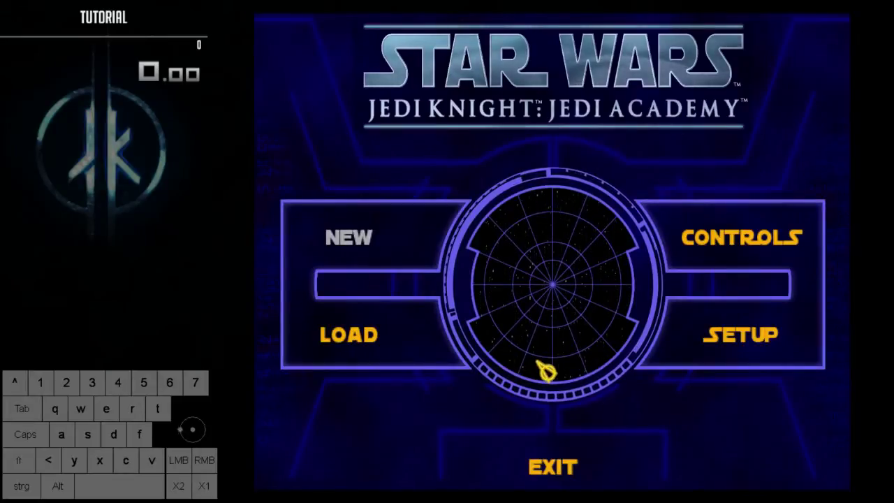
click(722, 356)
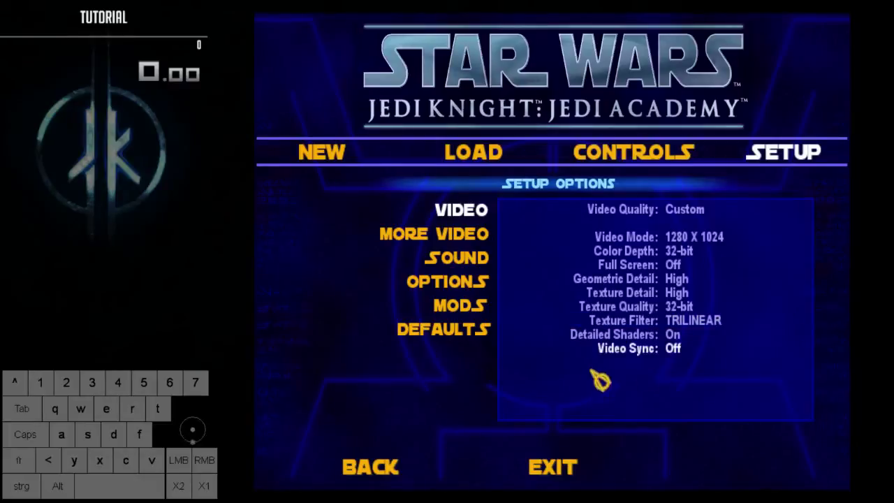
Check the More Video and Video pages, then switch to the game Options page
click(475, 239)
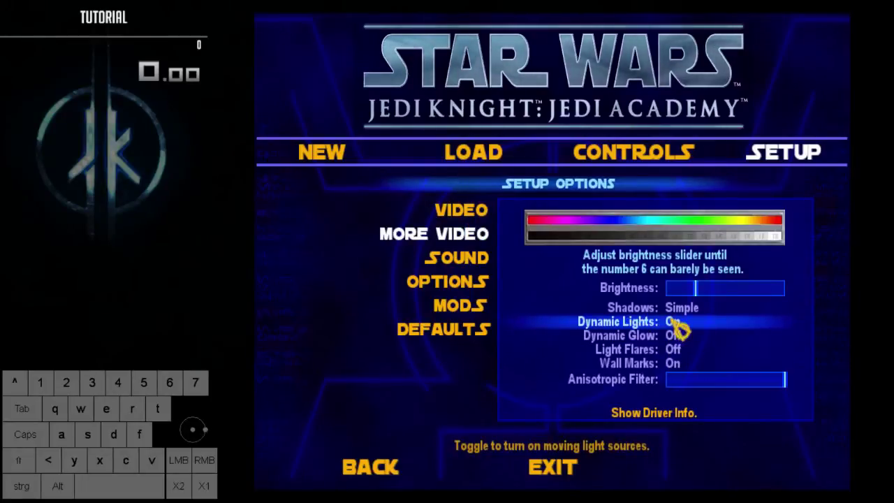
click(462, 220)
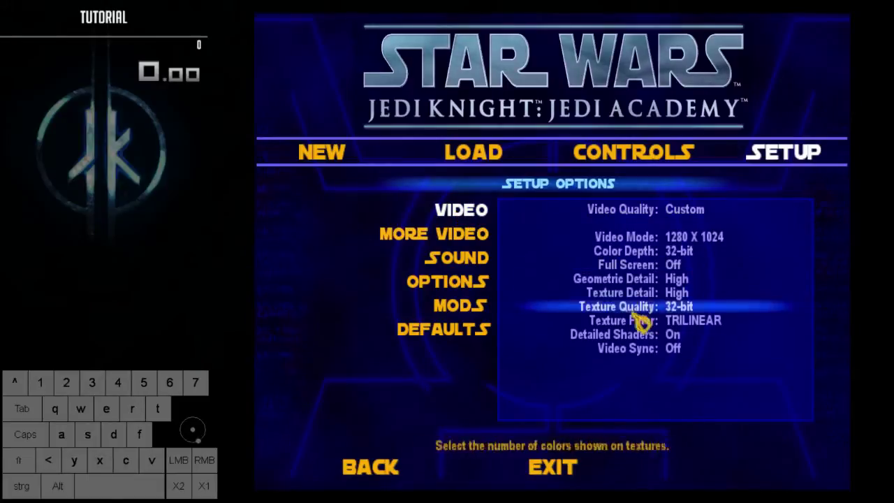
click(478, 239)
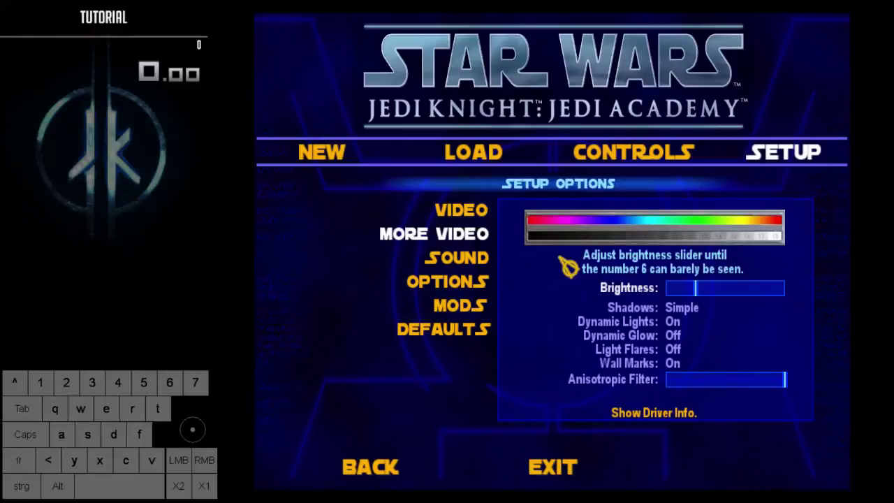
click(479, 296)
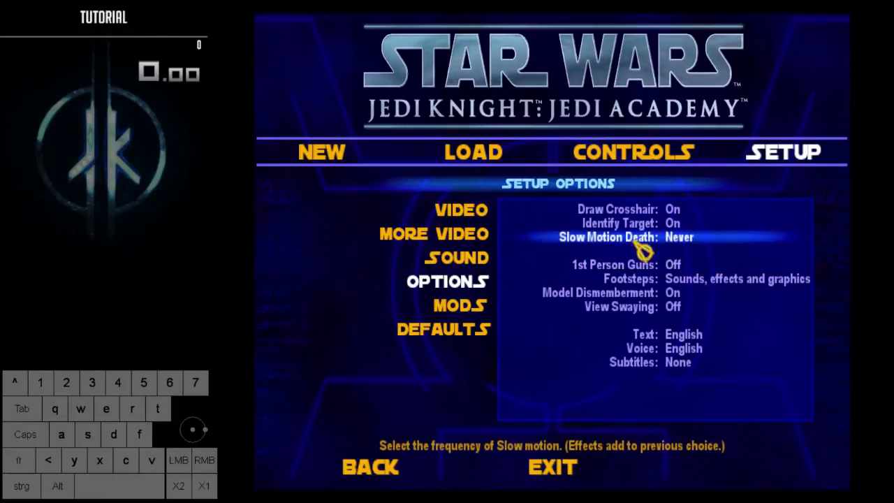
click(686, 245)
click(686, 244)
click(686, 244)
click(686, 244)
click(686, 245)
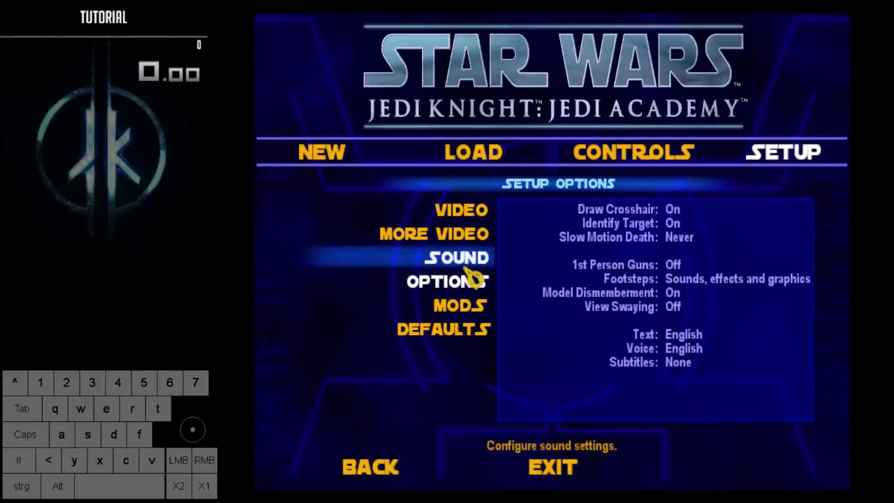
key(grave)
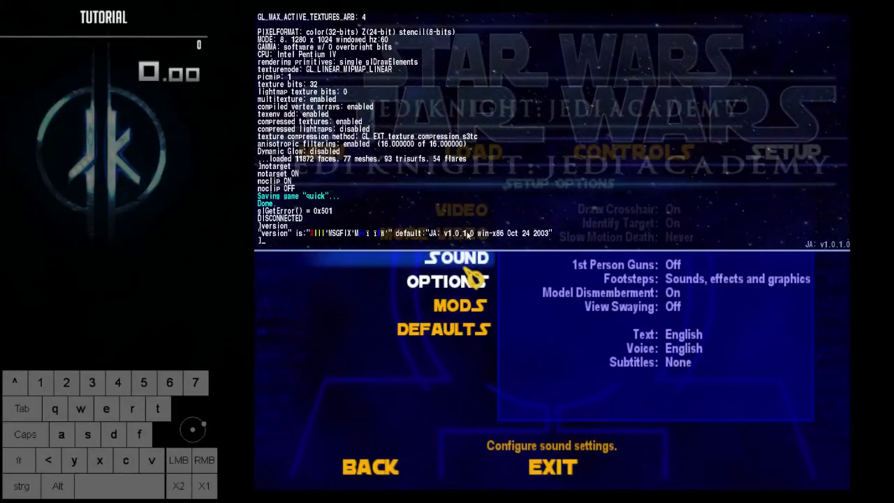
key(grave)
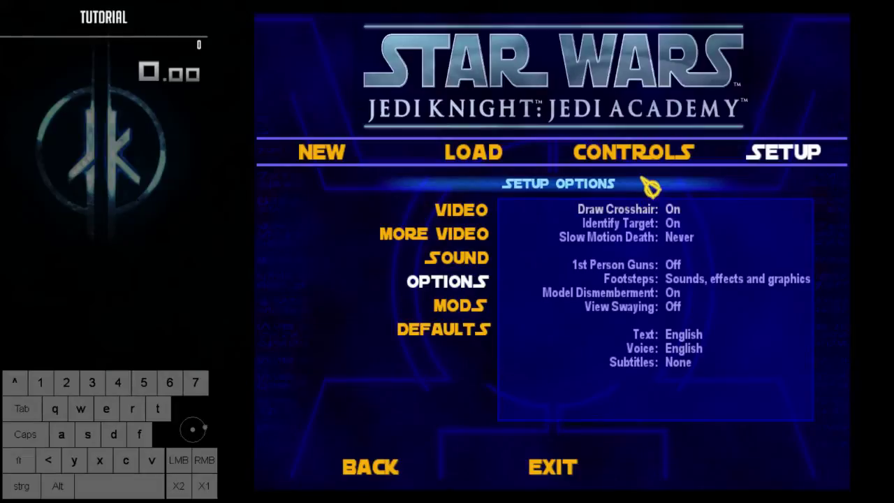
Browse Mouse/Joystick, Quick Keys, Force Powers, Weapons, Interaction and Movement bindings, then exit to main menu
click(662, 161)
click(458, 333)
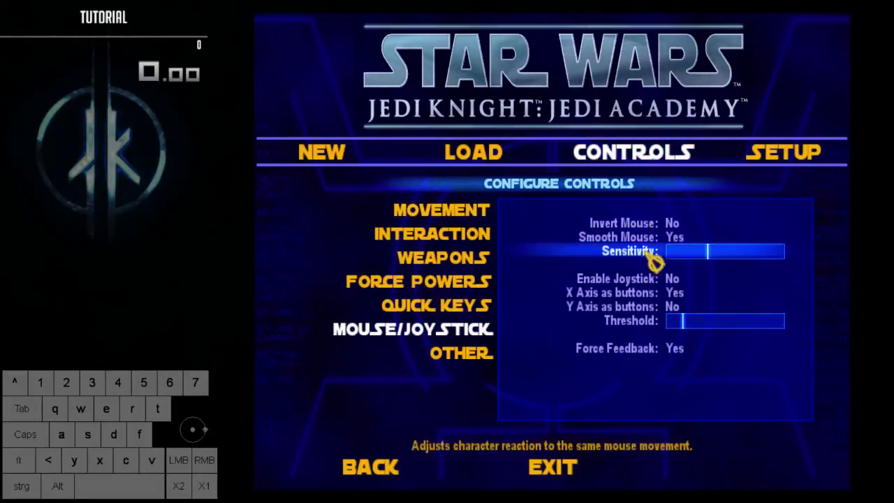
click(475, 308)
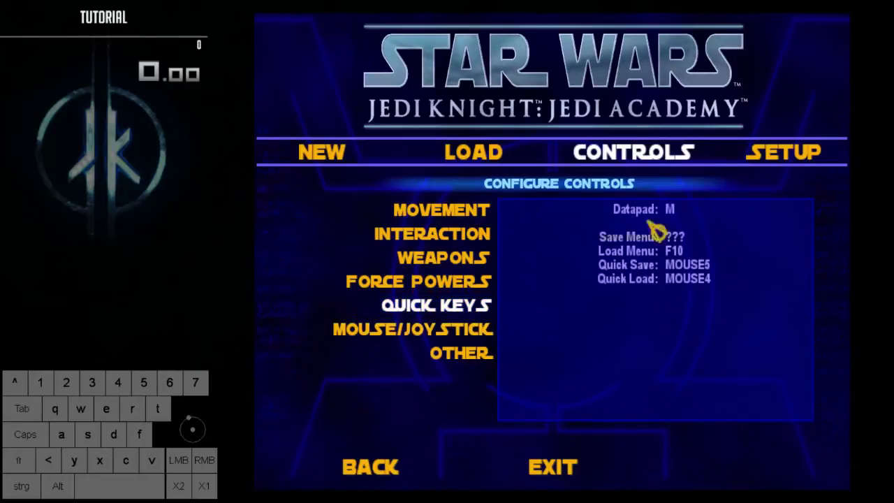
click(452, 287)
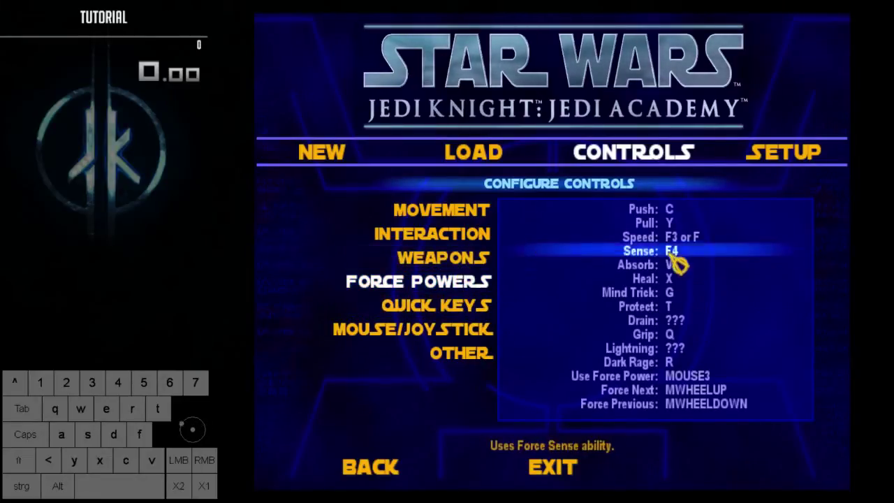
click(469, 257)
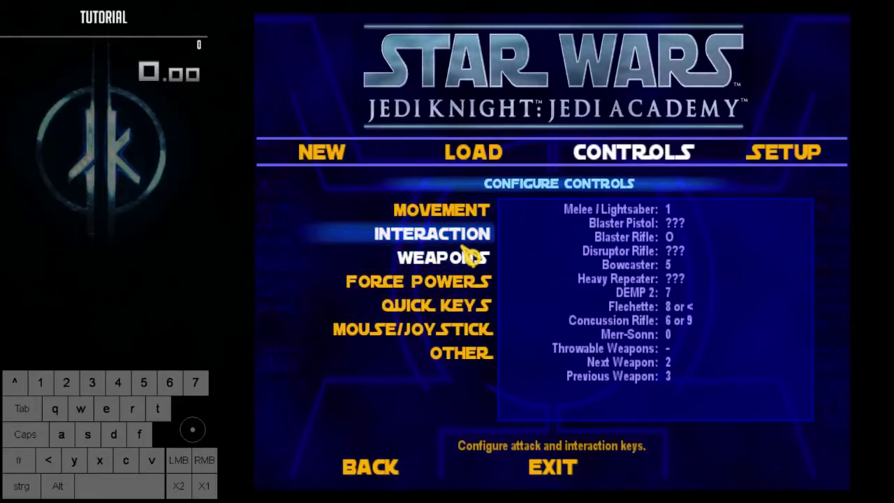
click(463, 246)
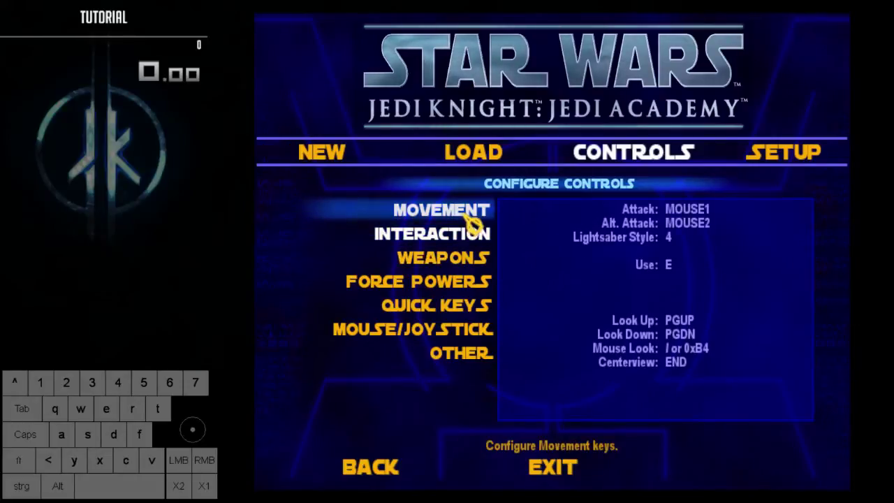
click(467, 216)
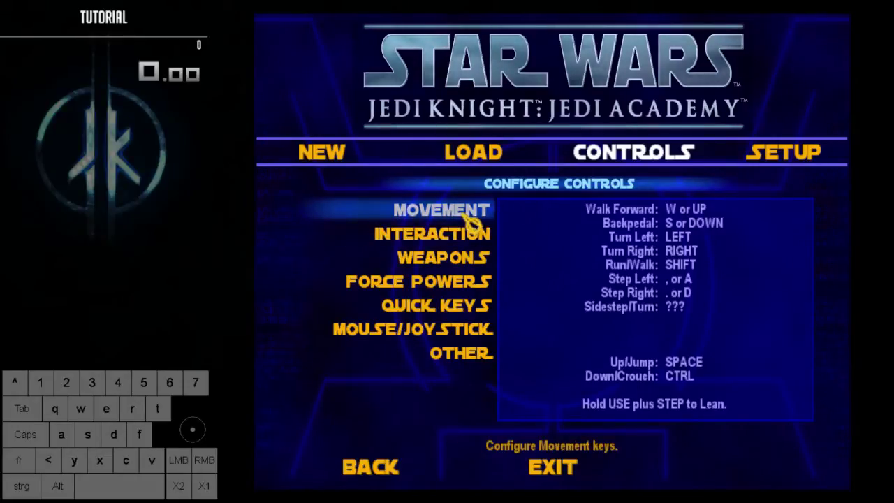
key(Escape)
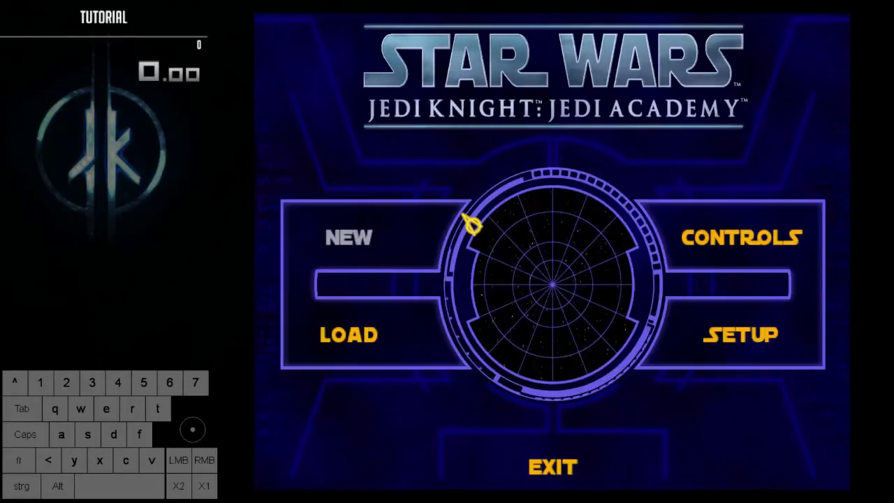
Load the t2_wedge save and switch the camera to first-person view
click(400, 345)
double_click(407, 243)
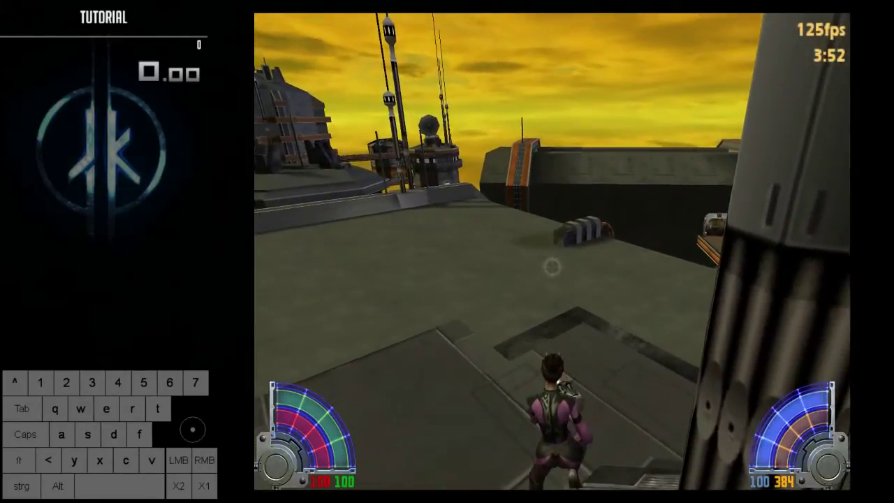
key(p)
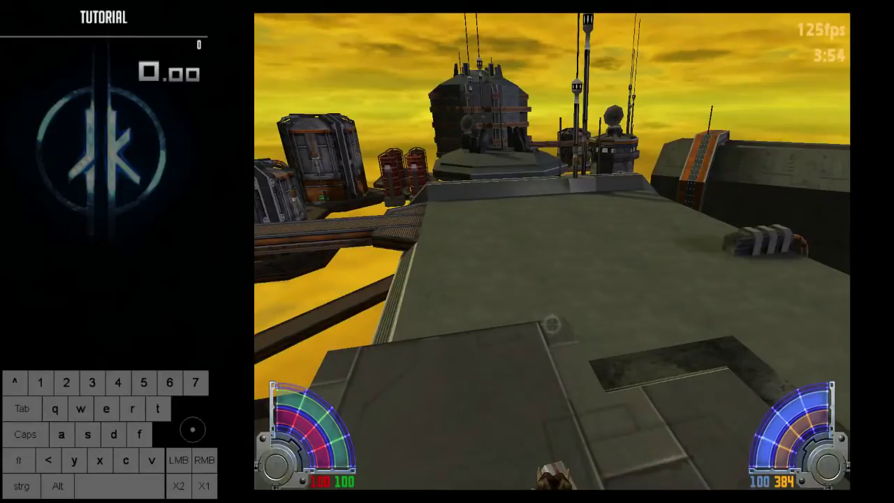
key(shift+grave)
key(shift+grave)
key(shift+grave)
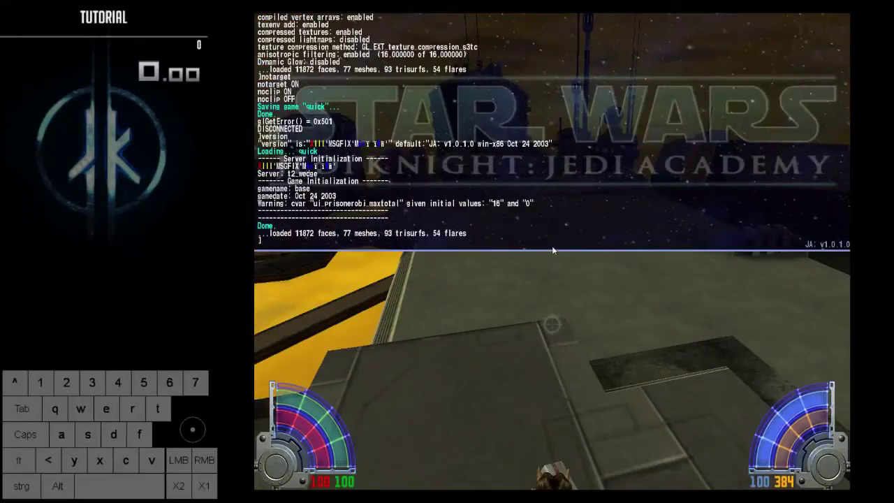
key(shift+grave)
key(shift+grave)
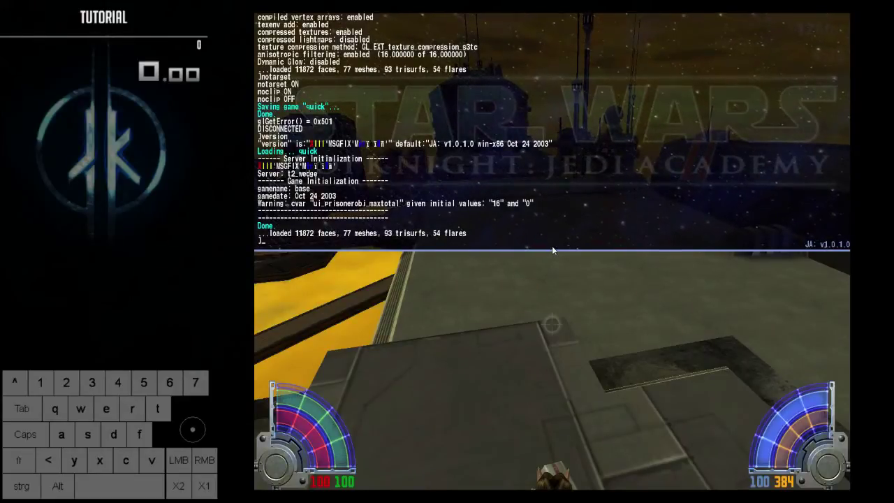
key(shift+Escape)
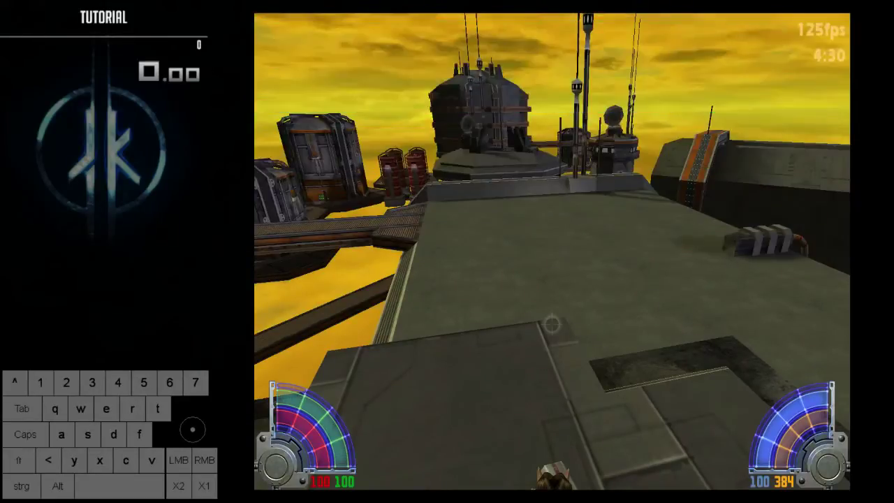
Enter com_maxfps 5 in the console to test a very low frame cap
key(w)
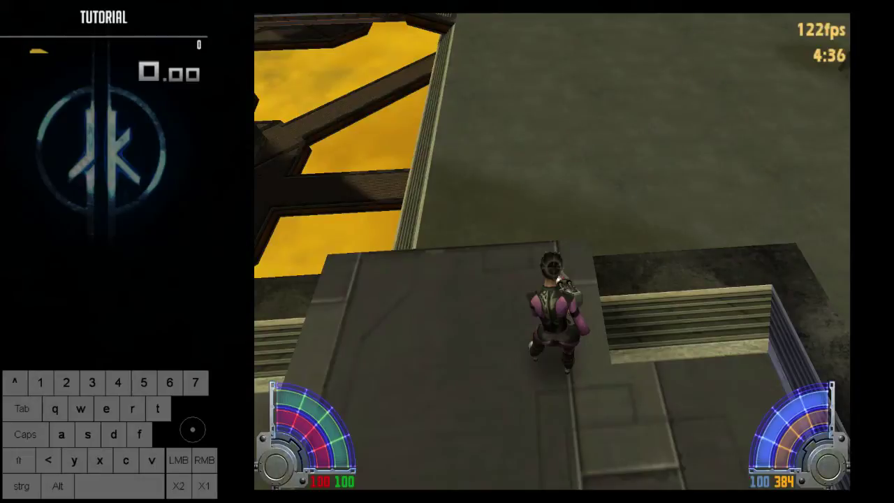
key(shift+asciicircum)
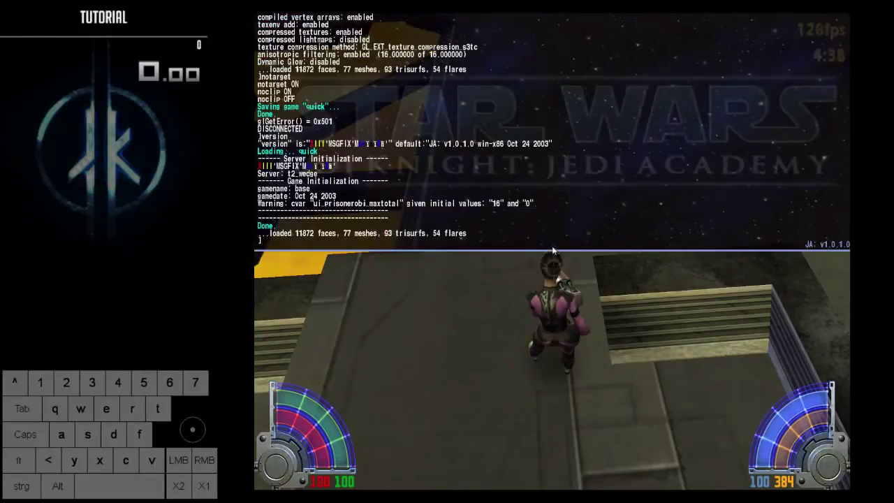
text(com_)
text(ma)
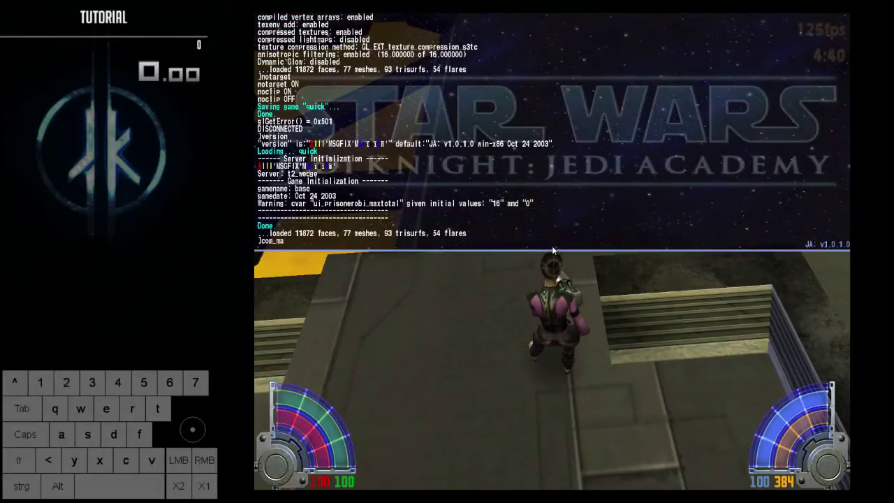
text(xfps 125)
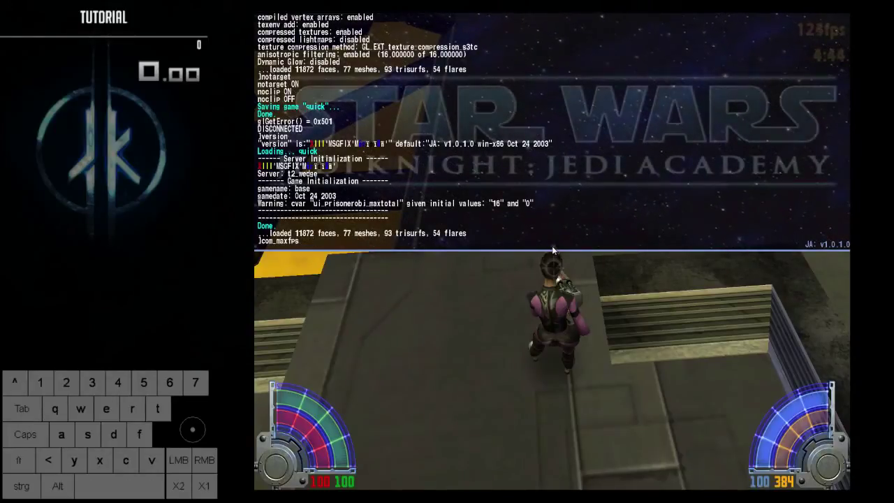
key(grave)
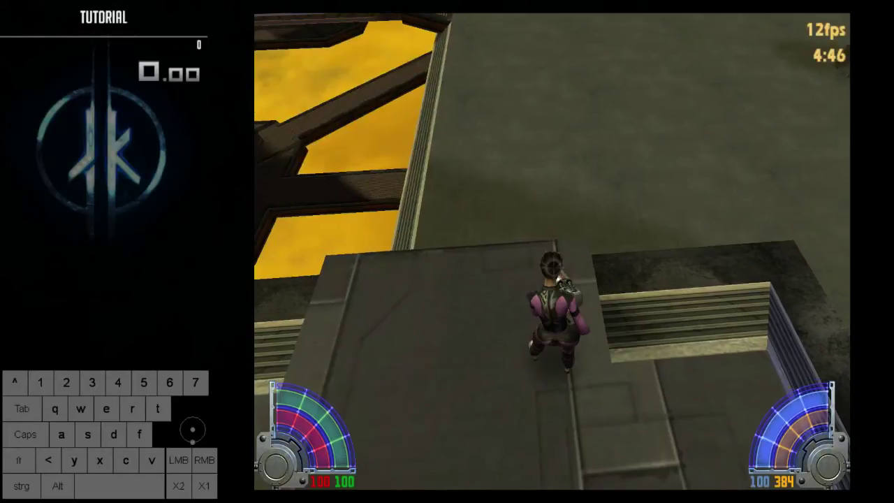
key(shift)
Enter com_maxfps 125 to cap the frame rate at 125 fps
key(shift+grave)
text(15)
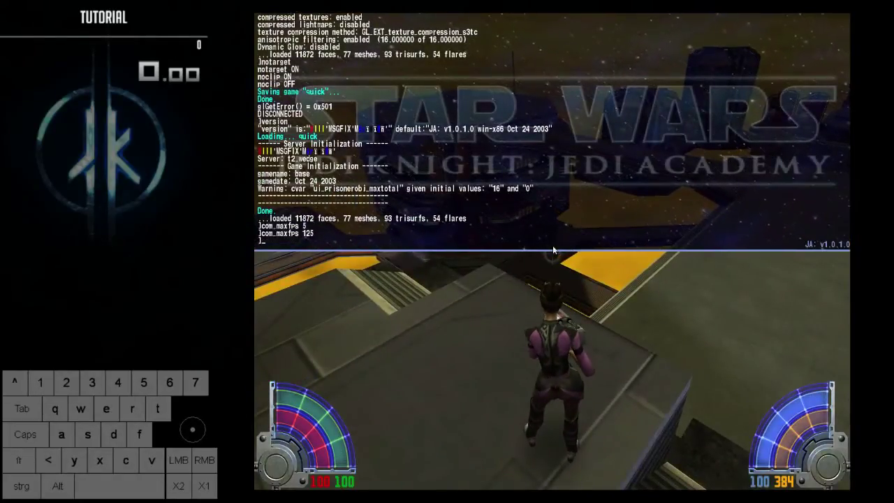
key(grave)
key(shift)
key(shift+grave)
Enter cg_drawfps 0, then cg_drawfps 1 to show the FPS counter on screen
text(cg)
key(shift)
text(_)
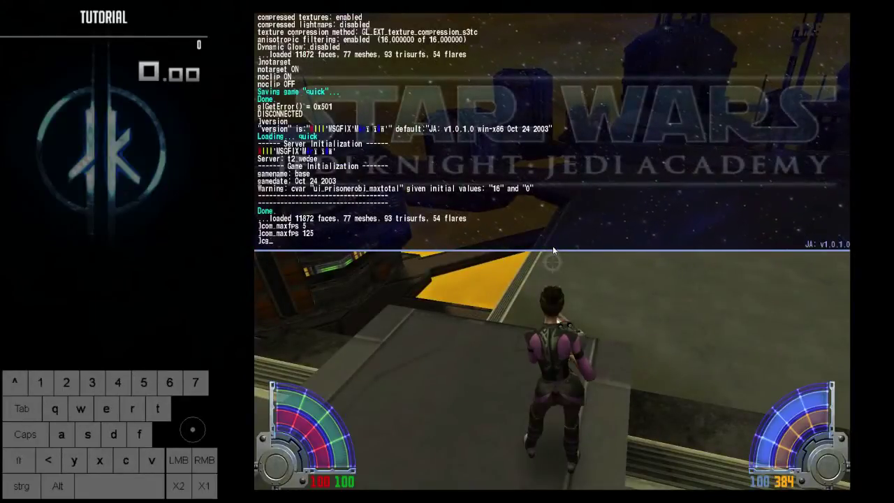
text(drawfps 0)
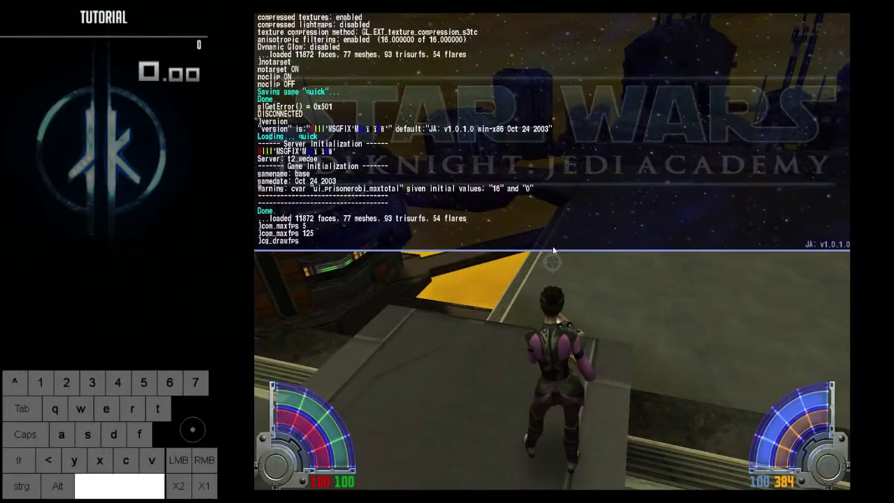
key(Return)
key(Up)
key(BackSpace)
text(1)
key(shift)
key(shift+grave)
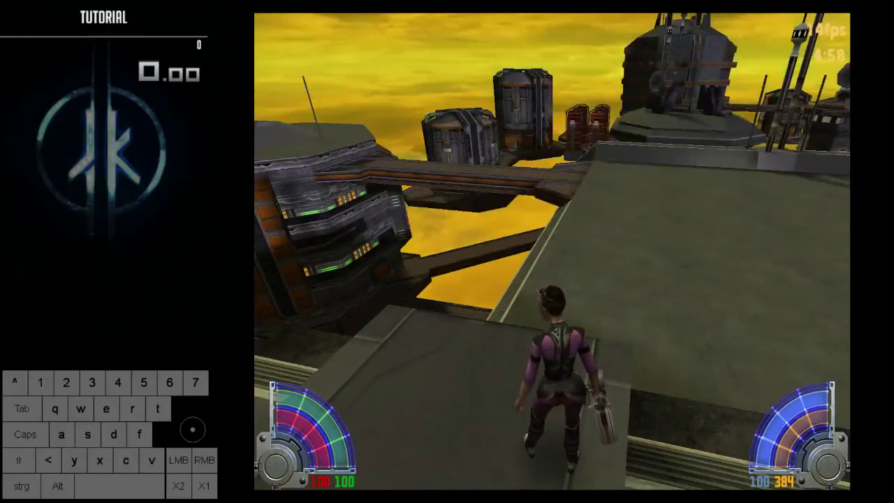
key(s)
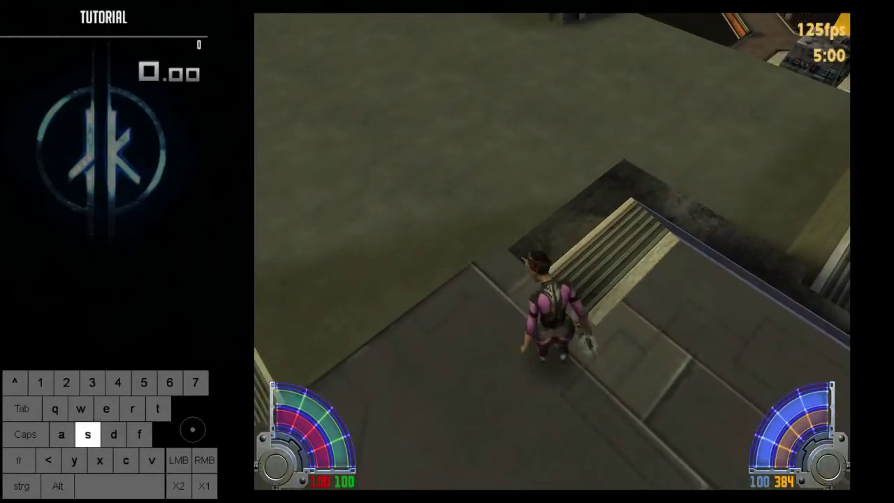
key(s)
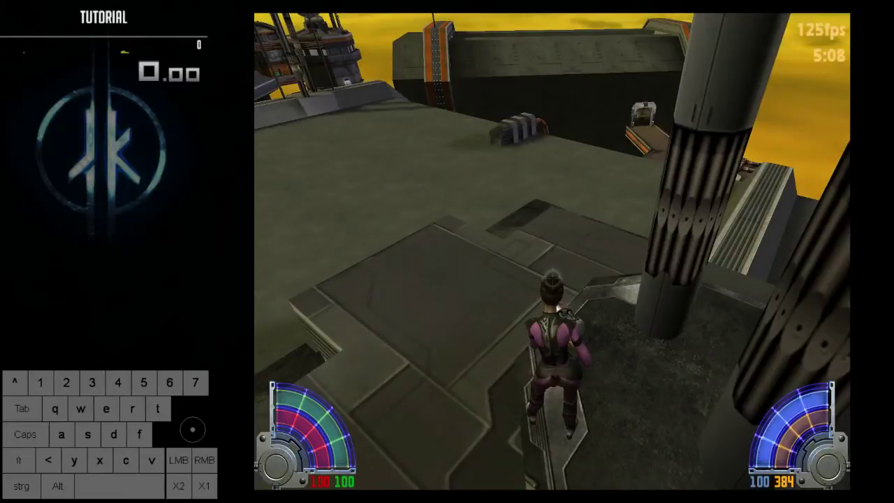
Turn on the game timer with cg_drawtimer 1 and resume play
key(shift+grave)
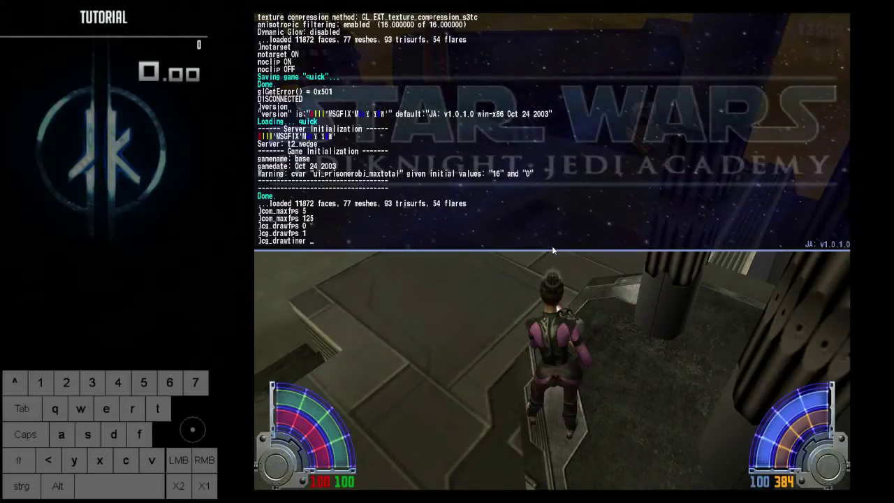
text(1)
key(Return)
key(shift+grave)
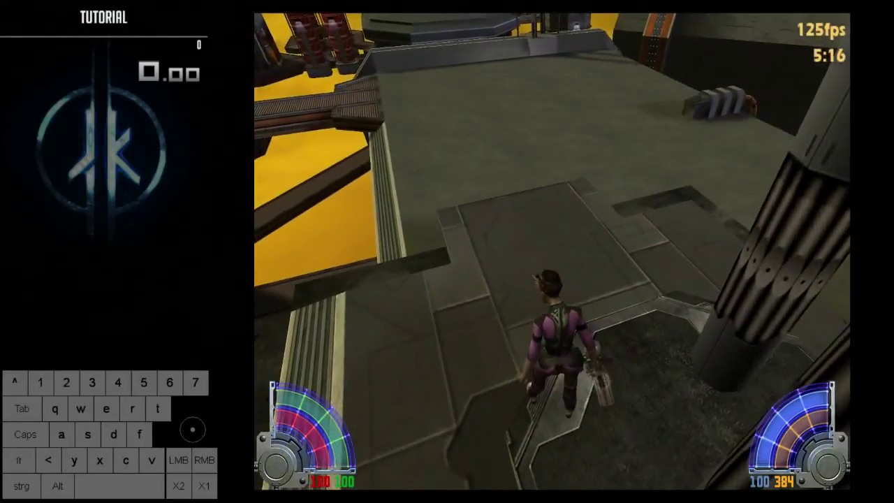